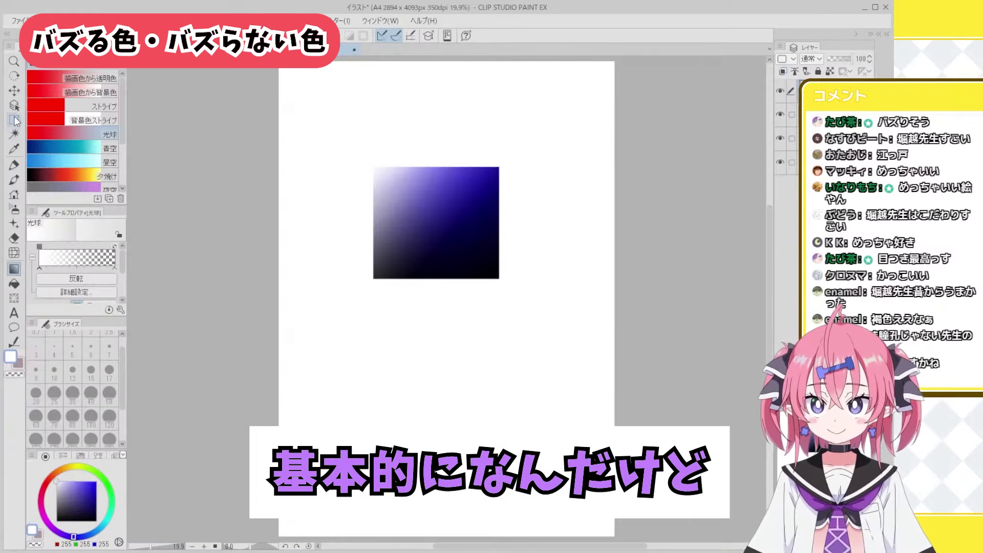
Step: Try circling the vivid upper-right area of the blue gradient with the pink 15 px pen
{"action": "left_click", "coordinate": [14, 164]}
{"action": "left_click_drag", "start_coordinate": [434, 220], "coordinate": [427, 206]}
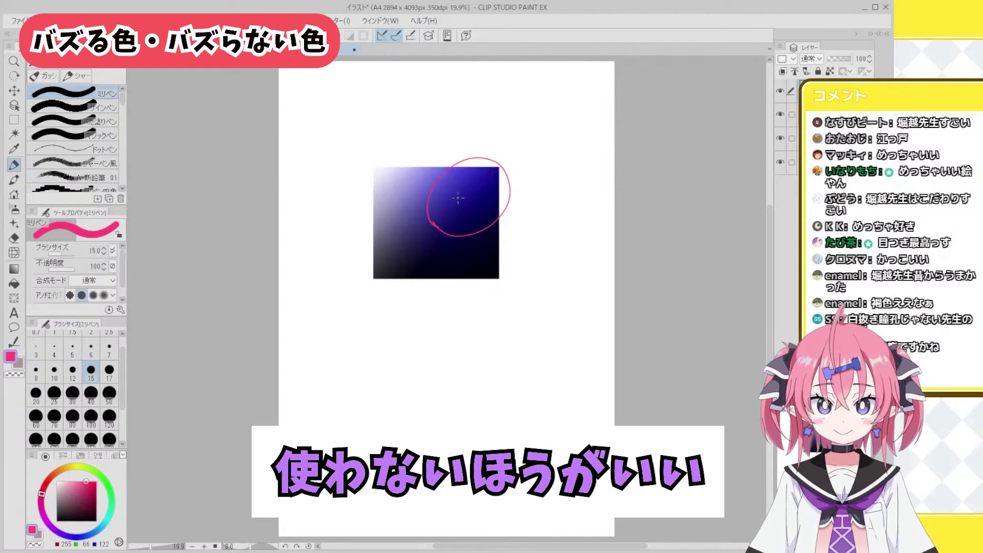
{"action": "left_click_drag", "start_coordinate": [441, 202], "coordinate": [466, 216]}
{"action": "key", "text": "ctrl+z"}
Step: Mark the blue gradient in pink with a curved boundary line, a line across its top and a circle on the vivid area
{"action": "mouse_move", "coordinate": [396, 187]}
{"action": "left_mouse_down"}
{"action": "mouse_move", "coordinate": [427, 208]}
{"action": "mouse_move", "coordinate": [407, 243]}
{"action": "left_mouse_up"}
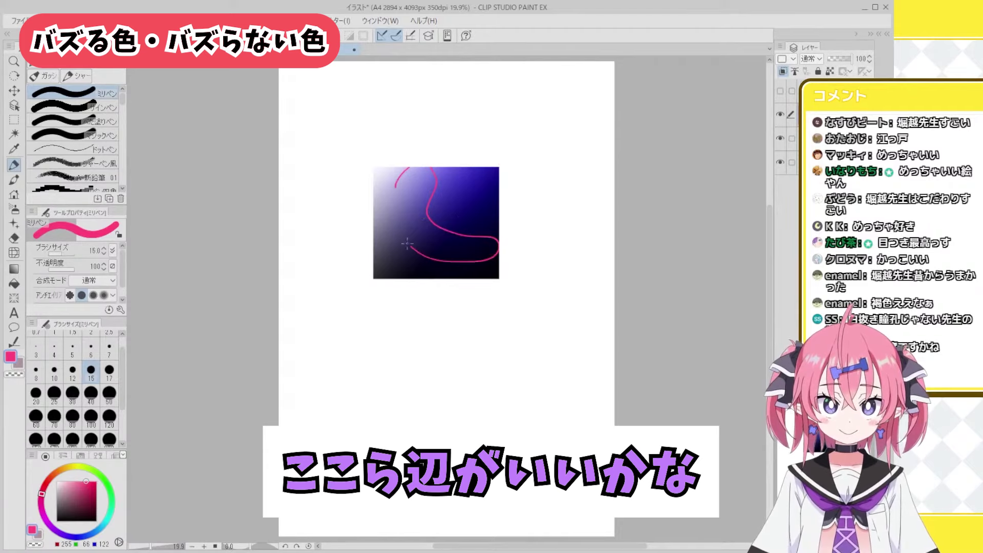
{"action": "left_click_drag", "start_coordinate": [427, 178], "coordinate": [501, 177]}
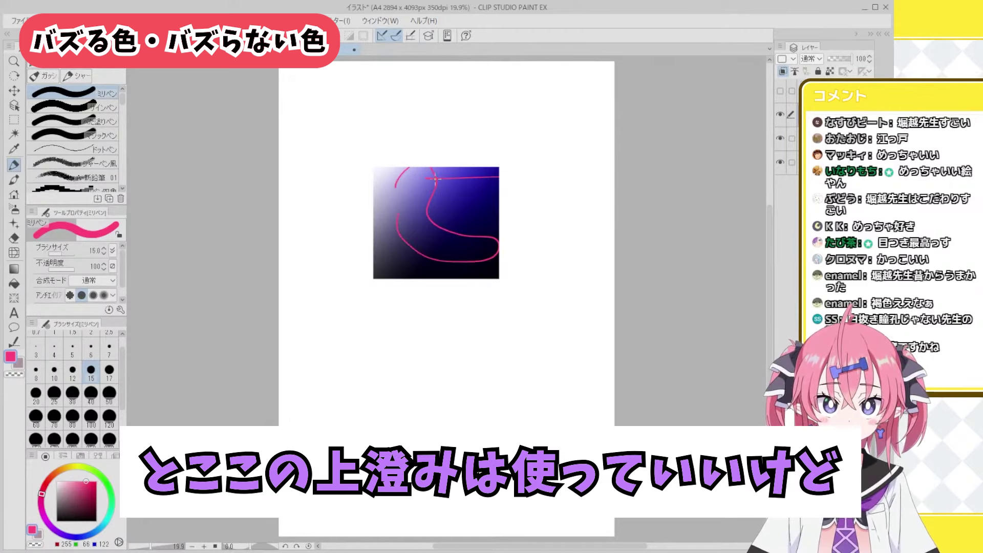
{"action": "mouse_move", "coordinate": [443, 215]}
{"action": "left_mouse_down"}
{"action": "mouse_move", "coordinate": [452, 198]}
{"action": "mouse_move", "coordinate": [447, 206]}
{"action": "left_mouse_up"}
{"action": "key", "text": "ctrl+z"}
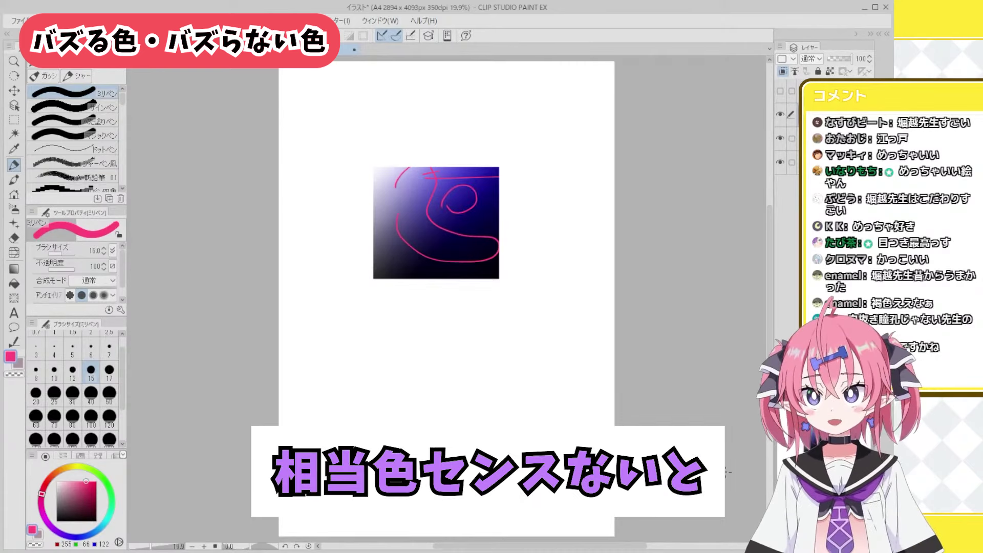
{"action": "left_click_drag", "start_coordinate": [444, 213], "coordinate": [484, 179]}
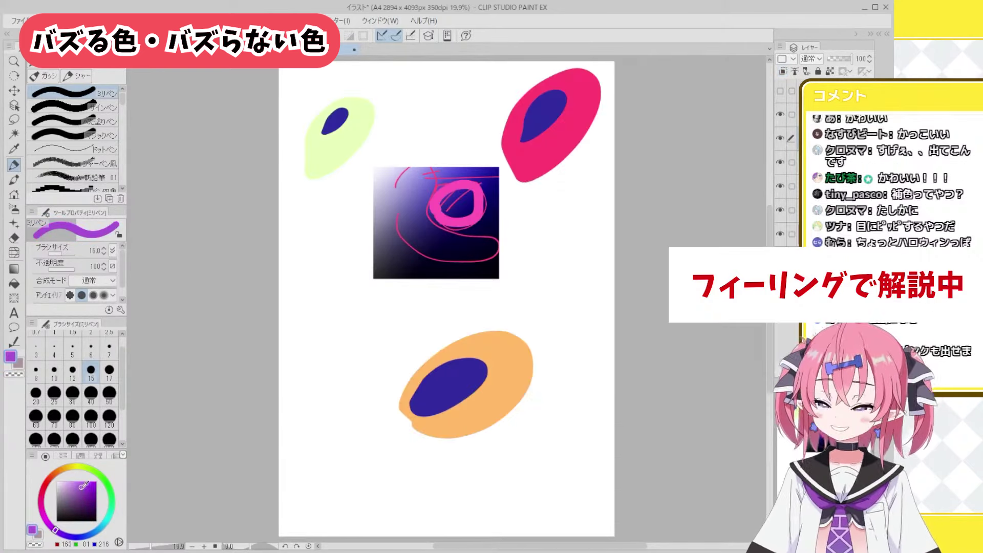
Step: Draw a filled vivid purple oval beside the orange oval
{"action": "left_click_drag", "start_coordinate": [83, 485], "coordinate": [88, 489]}
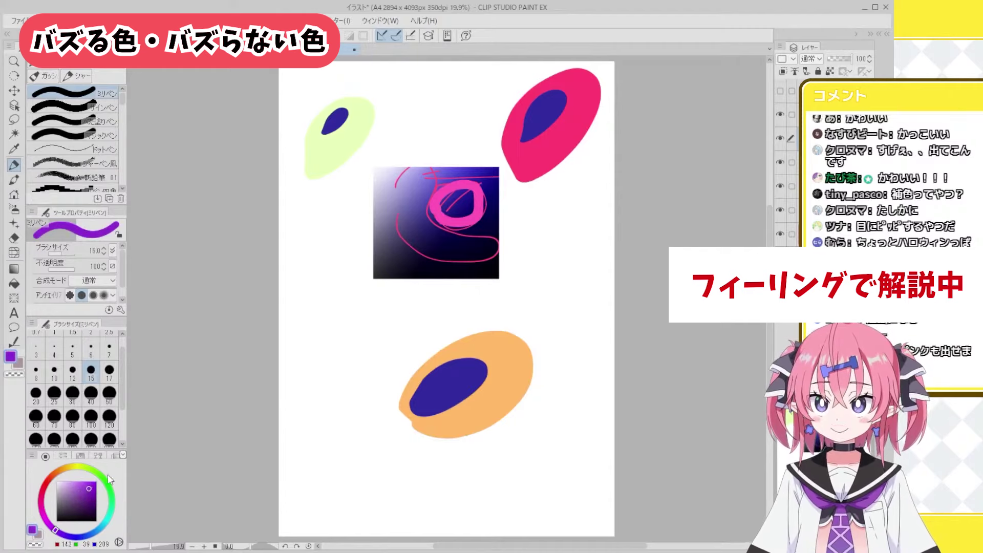
{"action": "left_click_drag", "start_coordinate": [321, 365], "coordinate": [323, 371]}
{"action": "key", "text": "g"}
{"action": "left_click", "coordinate": [353, 351]}
Step: Draw a filled light blue oval (RGB 80, 173, 213) below the purple oval
{"action": "left_click", "coordinate": [100, 528]}
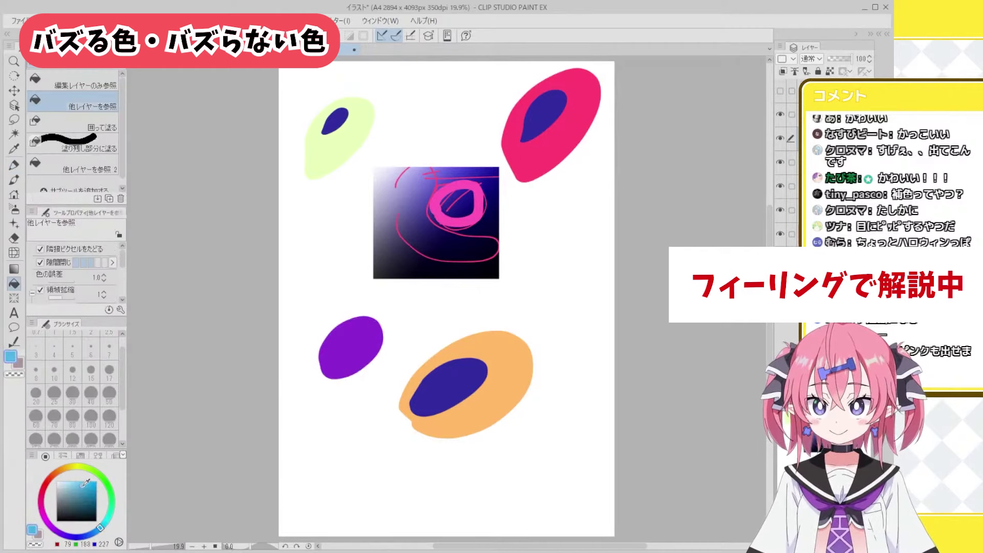
{"action": "left_click", "coordinate": [82, 488]}
{"action": "key", "text": "p"}
{"action": "left_click_drag", "start_coordinate": [309, 435], "coordinate": [310, 433]}
{"action": "key", "text": "g"}
{"action": "left_click", "coordinate": [340, 412]}
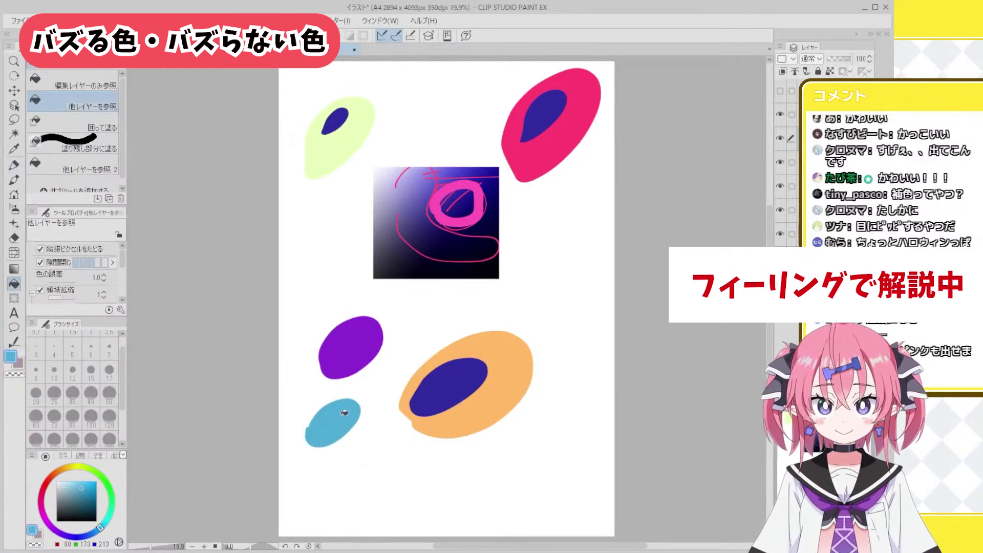
Step: Draw a filled muted blue-grey oval beside the gradient, above the purple oval
{"action": "left_click_drag", "start_coordinate": [85, 488], "coordinate": [62, 495]}
{"action": "key", "text": "p"}
{"action": "mouse_move", "coordinate": [317, 237]}
{"action": "left_mouse_down"}
{"action": "mouse_move", "coordinate": [301, 246]}
{"action": "mouse_move", "coordinate": [311, 270]}
{"action": "mouse_move", "coordinate": [296, 271]}
{"action": "left_mouse_up"}
{"action": "key", "text": "g"}
{"action": "key", "text": "p"}
{"action": "key", "text": "g"}
{"action": "left_click", "coordinate": [314, 255]}
Step: Draw a small filled pale beige-yellow oval between the grey and purple ovals
{"action": "left_click", "coordinate": [67, 467]}
{"action": "left_click_drag", "start_coordinate": [78, 481], "coordinate": [69, 484]}
{"action": "key", "text": "p"}
{"action": "left_click_drag", "start_coordinate": [325, 300], "coordinate": [329, 283]}
{"action": "key", "text": "g"}
{"action": "left_click", "coordinate": [327, 289]}
Step: Lasso an oval on the opposite side of the gradient from the grey one and fill it with yellow-green (RGB 201, 197, 88)
{"action": "key", "text": "m"}
{"action": "left_click_drag", "start_coordinate": [568, 242], "coordinate": [536, 251]}
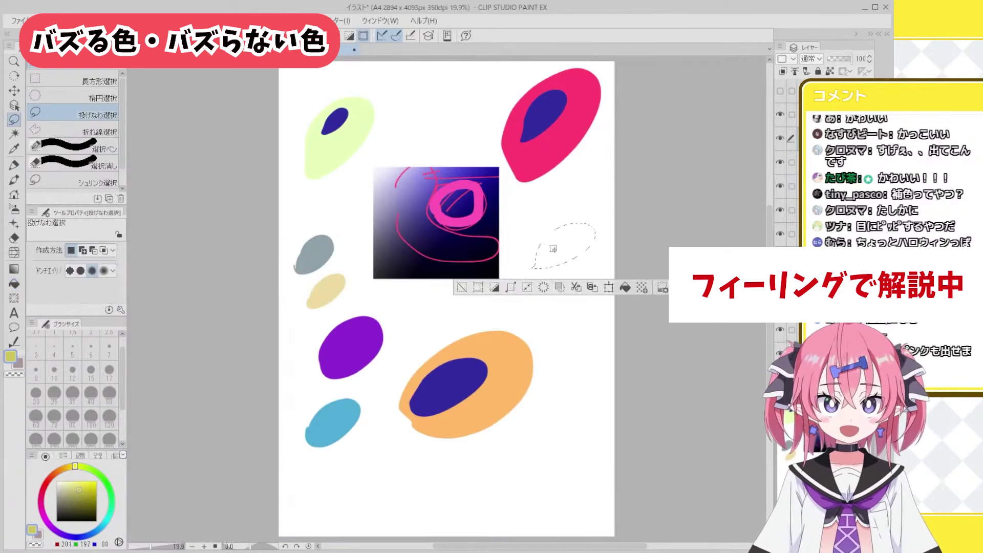
{"action": "key", "text": "alt+Delete"}
{"action": "key", "text": "ctrl+d"}
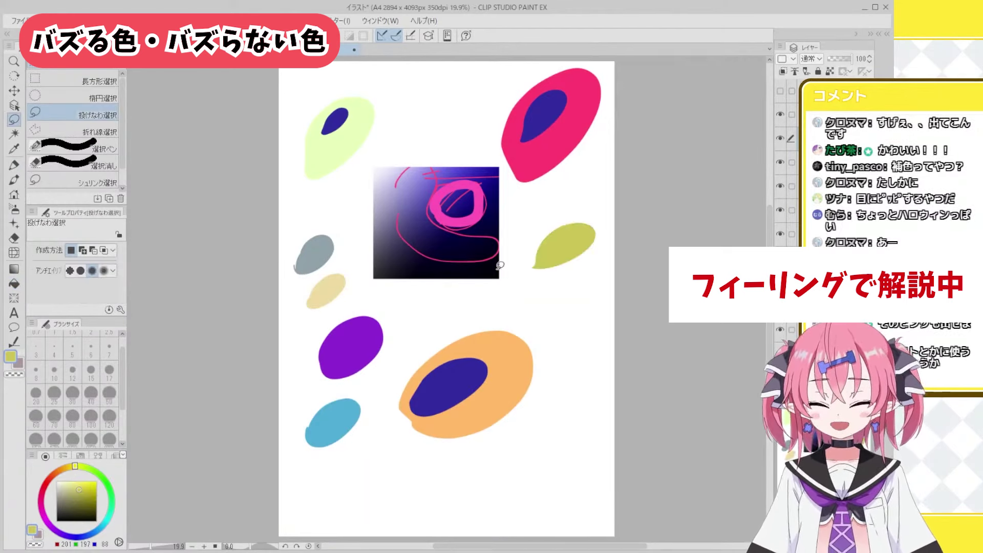
Step: Lasso an oval below the yellow-green one and fill it with ochre brown
{"action": "left_click", "coordinate": [68, 467]}
{"action": "left_click", "coordinate": [84, 494]}
{"action": "left_click_drag", "start_coordinate": [540, 299], "coordinate": [540, 310]}
{"action": "left_click", "coordinate": [618, 336]}
{"action": "key", "text": "ctrl+d"}
Step: Lasso an oval below the ochre one and fill it with vivid red (RGB 216, 22, 26)
{"action": "left_click", "coordinate": [45, 484]}
{"action": "left_click", "coordinate": [91, 488]}
{"action": "left_click_drag", "start_coordinate": [91, 487], "coordinate": [92, 488]}
{"action": "left_click_drag", "start_coordinate": [550, 348], "coordinate": [552, 355]}
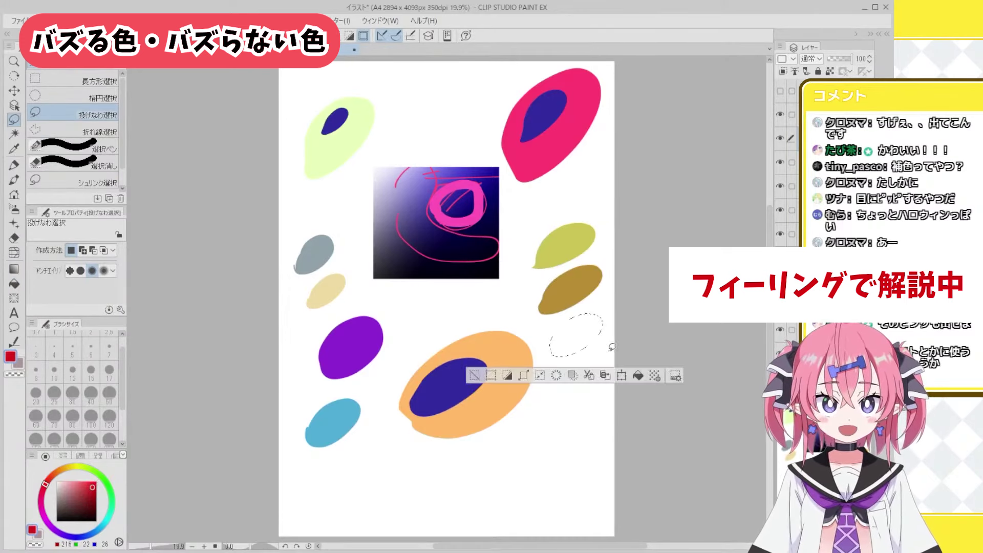
{"action": "key", "text": "alt+BackSpace"}
{"action": "key", "text": "ctrl+d"}
Step: Add two lassoed ovals in the page's lower-right area, one filled bright red and one soft yellow below it
{"action": "left_click", "coordinate": [87, 484]}
{"action": "left_click_drag", "start_coordinate": [548, 425], "coordinate": [548, 437]}
{"action": "left_click_drag", "start_coordinate": [553, 453], "coordinate": [554, 465]}
Step: Lasso an oval beside the soft yellow one and fill it with pale pink (RGB 235, 177, 215)
{"action": "left_click", "coordinate": [42, 507]}
{"action": "left_click", "coordinate": [66, 484]}
{"action": "left_click_drag", "start_coordinate": [495, 479], "coordinate": [498, 483]}
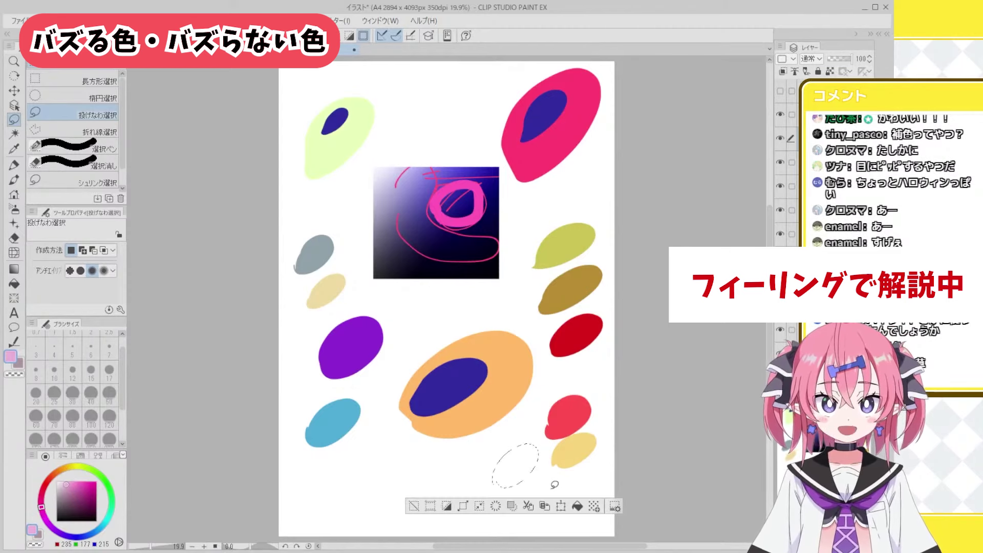
{"action": "left_click", "coordinate": [577, 506]}
{"action": "key", "text": "ctrl+d"}
Step: Lasso an oval just above the large orange one and fill it with magenta (RGB 187, 51, 140)
{"action": "left_click", "coordinate": [85, 492]}
{"action": "left_click_drag", "start_coordinate": [485, 301], "coordinate": [481, 310]}
{"action": "left_click", "coordinate": [562, 337]}
{"action": "key", "text": "ctrl+d"}
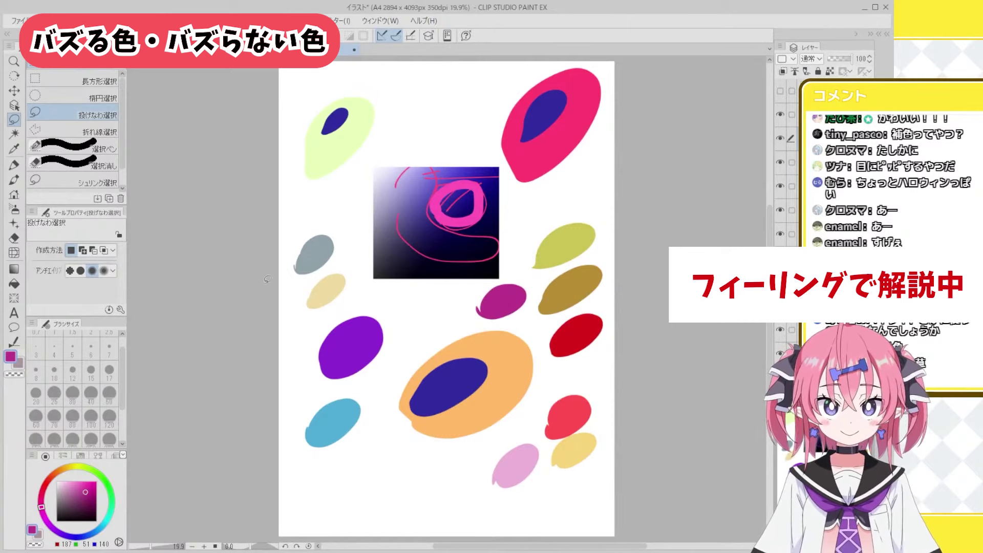
Step: With a dusty red pen at size 40, loop large curves around the warm-coloured ovals and scribble over the gradient's vivid area
{"action": "left_click", "coordinate": [14, 165]}
{"action": "left_click", "coordinate": [91, 393]}
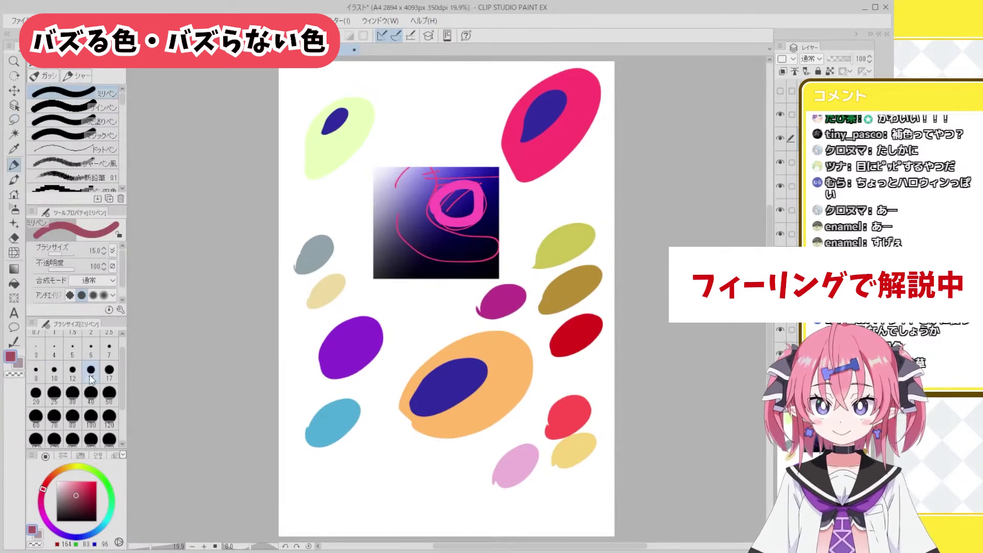
{"action": "left_click_drag", "start_coordinate": [510, 375], "coordinate": [513, 357]}
{"action": "key", "text": "ctrl+z"}
{"action": "left_click_drag", "start_coordinate": [402, 415], "coordinate": [429, 422]}
{"action": "mouse_move", "coordinate": [495, 452]}
{"action": "left_mouse_down"}
{"action": "mouse_move", "coordinate": [558, 389]}
{"action": "mouse_move", "coordinate": [533, 508]}
{"action": "mouse_move", "coordinate": [460, 492]}
{"action": "left_mouse_up"}
{"action": "key", "text": "ctrl+z"}
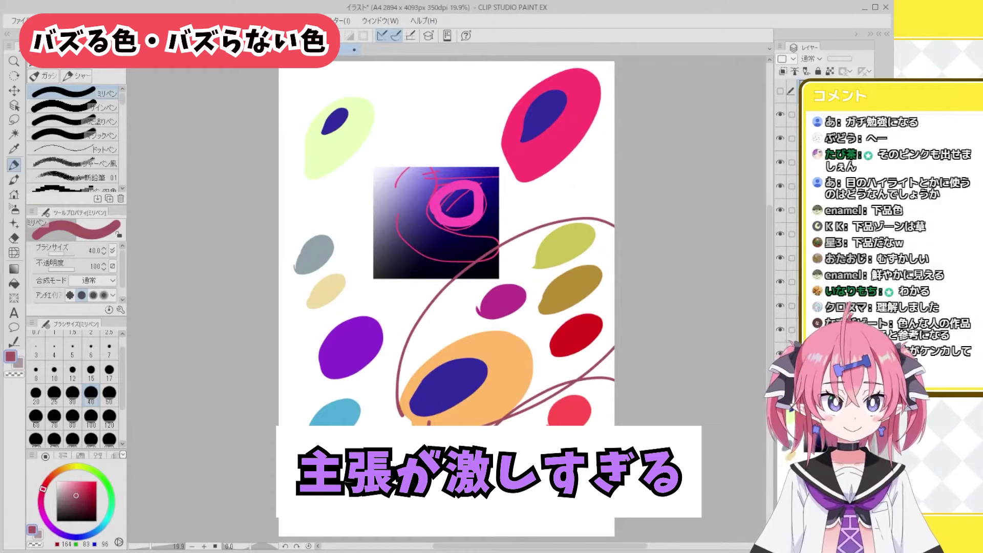
{"action": "left_click_drag", "start_coordinate": [474, 218], "coordinate": [444, 245]}
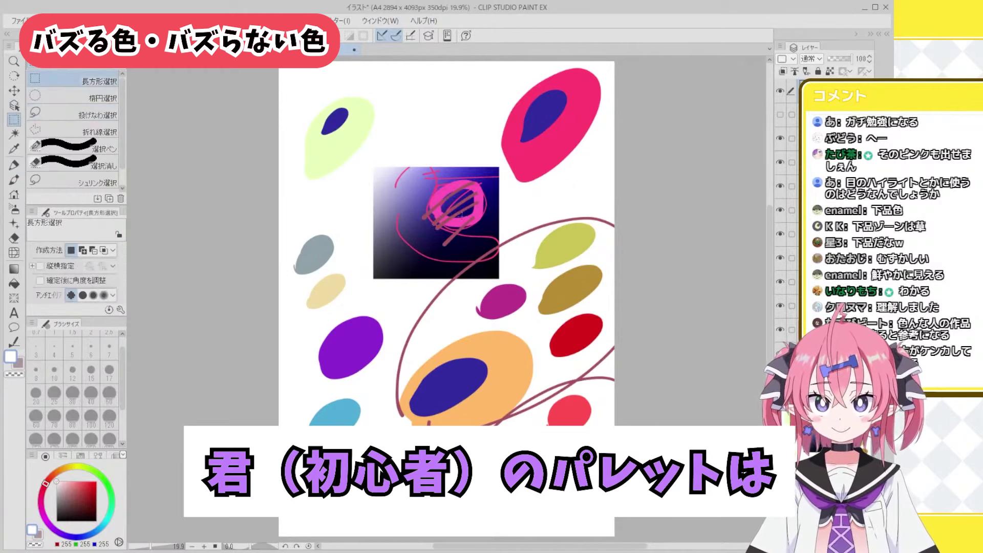
Step: Hide the swatch layers and delete the vivid area of the blue gradient using two rectangular selections
{"action": "left_click_drag", "start_coordinate": [778, 315], "coordinate": [781, 100]}
{"action": "mouse_move", "coordinate": [426, 178]}
{"action": "left_mouse_down"}
{"action": "mouse_move", "coordinate": [433, 225]}
{"action": "mouse_move", "coordinate": [487, 233]}
{"action": "left_mouse_up"}
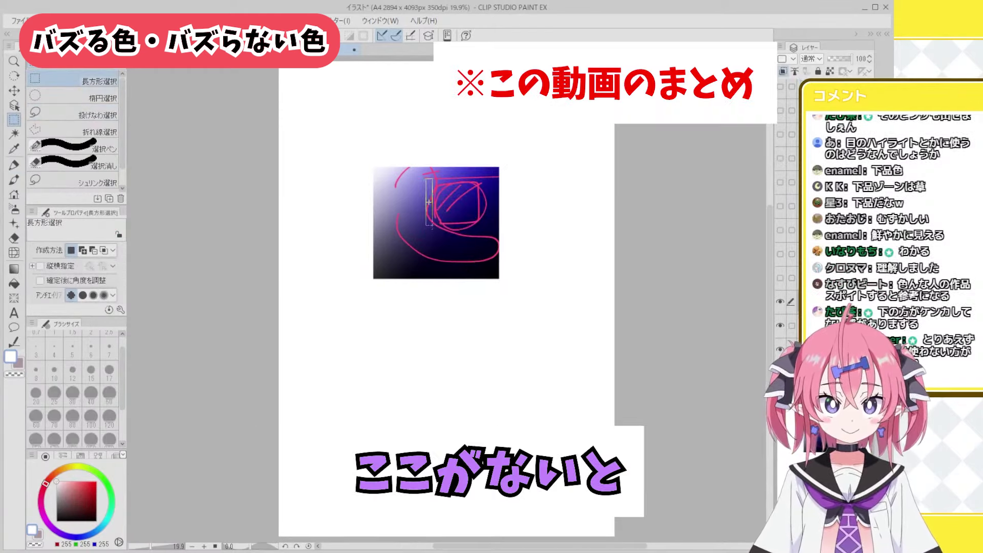
{"action": "key", "text": "Delete"}
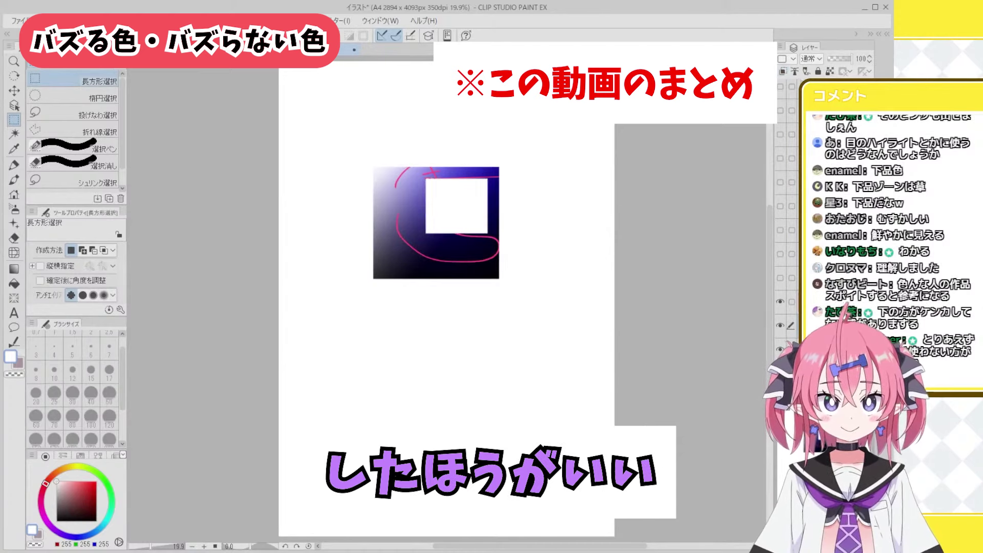
{"action": "left_click_drag", "start_coordinate": [479, 240], "coordinate": [514, 193]}
{"action": "key", "text": "Delete"}
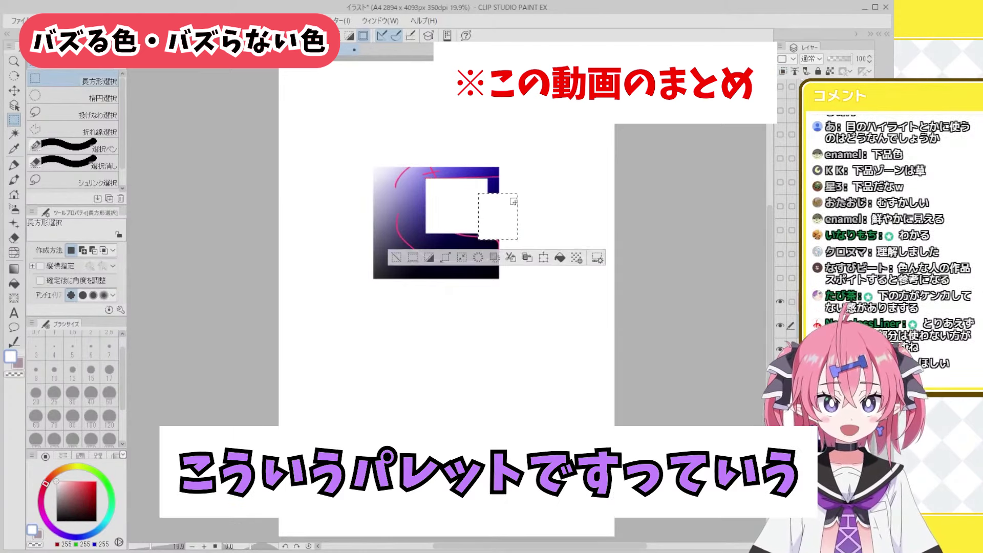
{"action": "key", "text": "ctrl+d"}
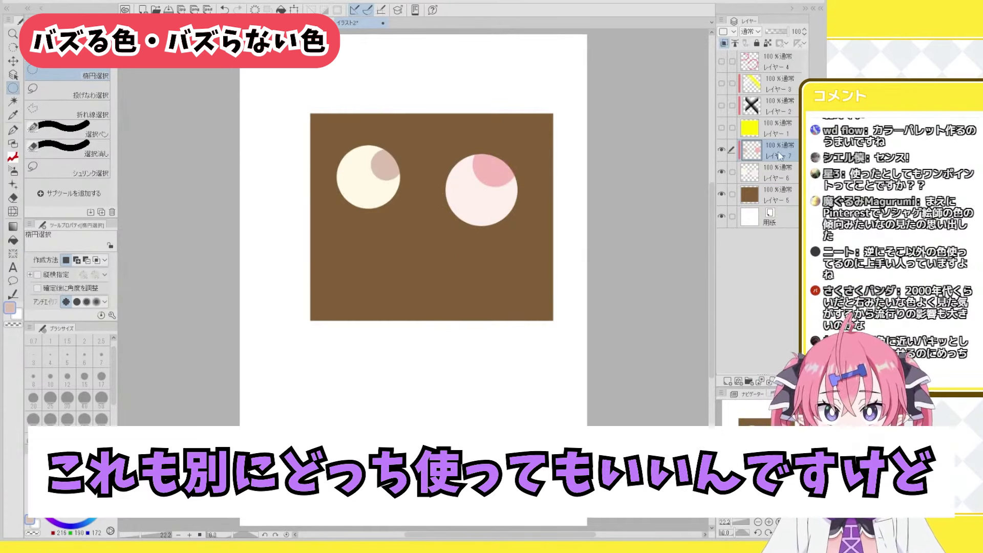
Step: On a new clipped layer, fill the shadows of both circles with strong orange-brown (RGB 201, 110, 53)
{"action": "key", "text": "ctrl+shift+n"}
{"action": "left_click", "coordinate": [724, 43]}
{"action": "key", "text": "g"}
{"action": "key", "text": "ctrl+z"}
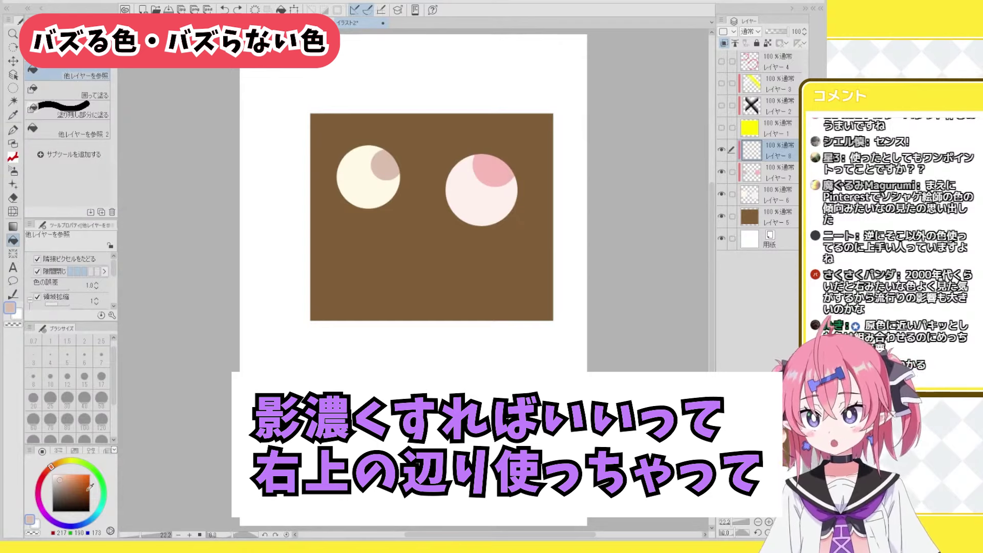
{"action": "left_click", "coordinate": [80, 482]}
{"action": "left_click", "coordinate": [498, 178]}
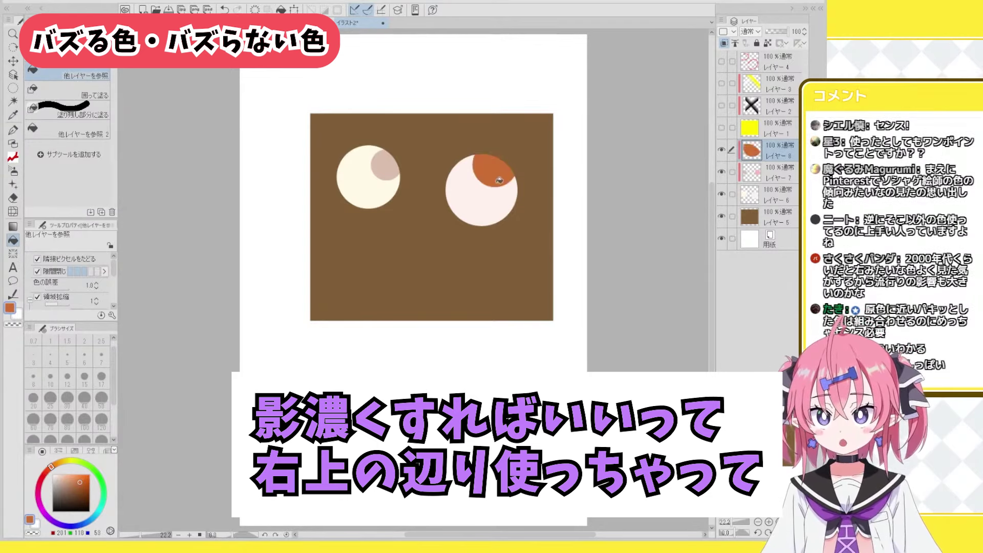
{"action": "left_click", "coordinate": [390, 161]}
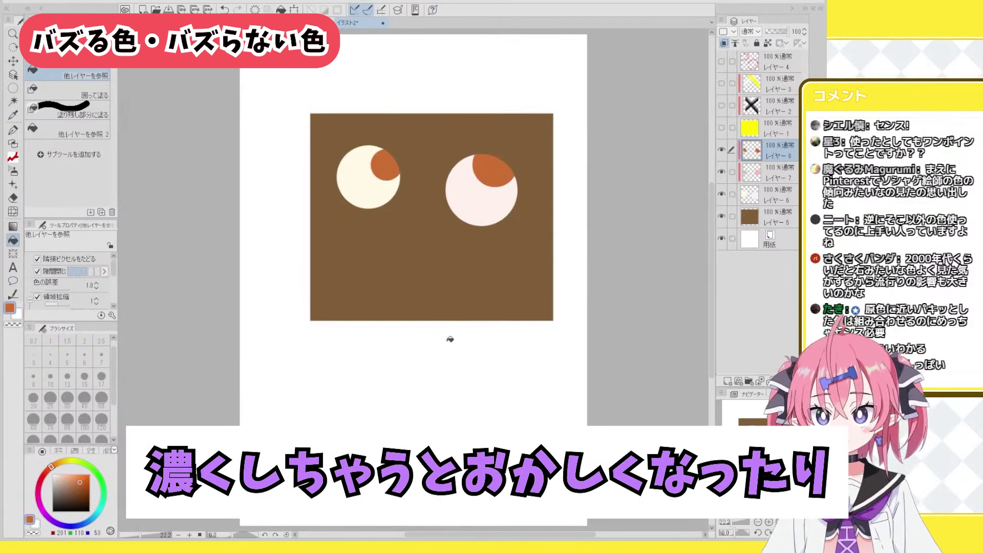
Step: Recolour the circles' shadows with a soft, pale pink
{"action": "left_click", "coordinate": [62, 477]}
{"action": "left_click", "coordinate": [389, 162]}
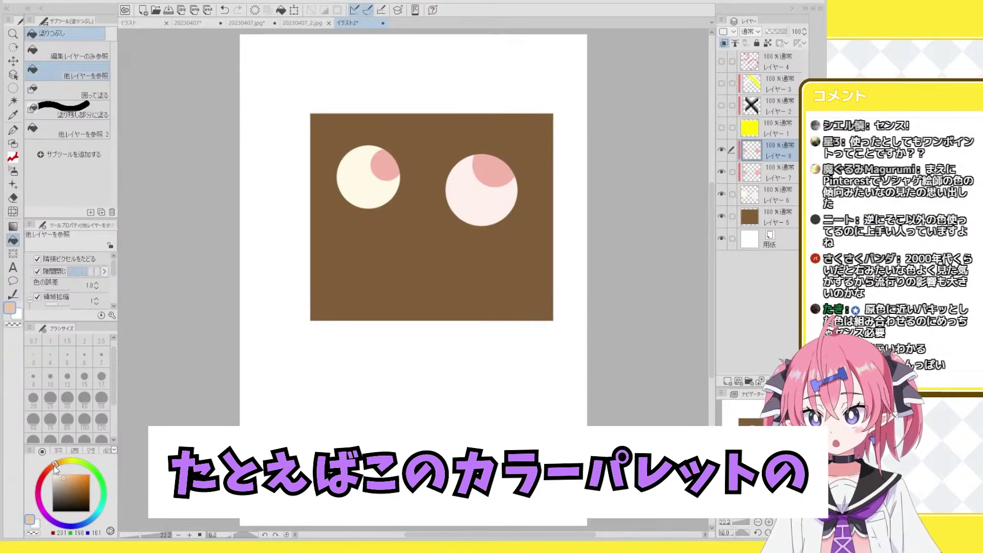
Step: Position the orange colour-wheel picture near the page's upper-left corner and the cyan colour-wheel picture beside it
{"action": "left_click_drag", "start_coordinate": [54, 470], "coordinate": [66, 467]}
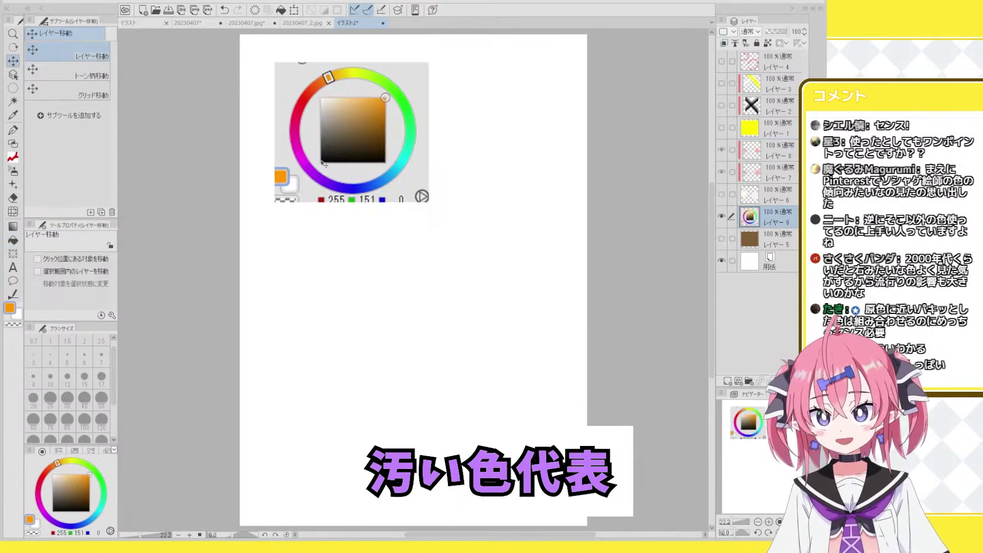
{"action": "left_click_drag", "start_coordinate": [329, 150], "coordinate": [317, 127]}
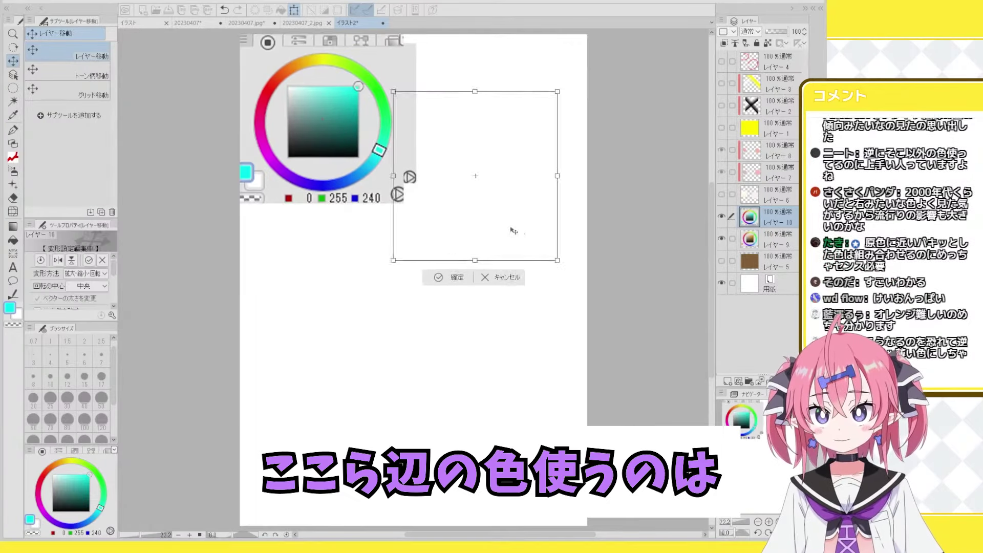
{"action": "left_click_drag", "start_coordinate": [512, 226], "coordinate": [532, 193]}
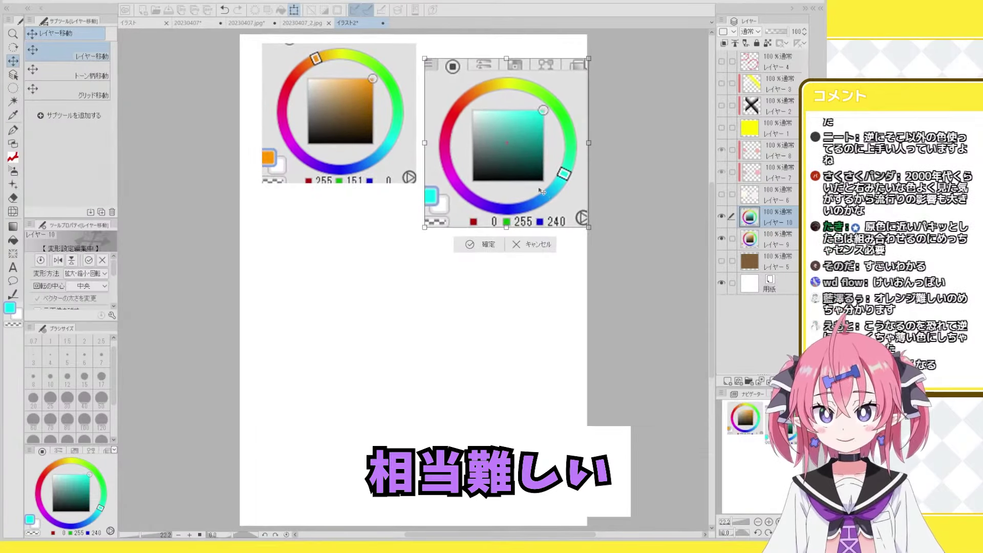
{"action": "key", "text": "Return"}
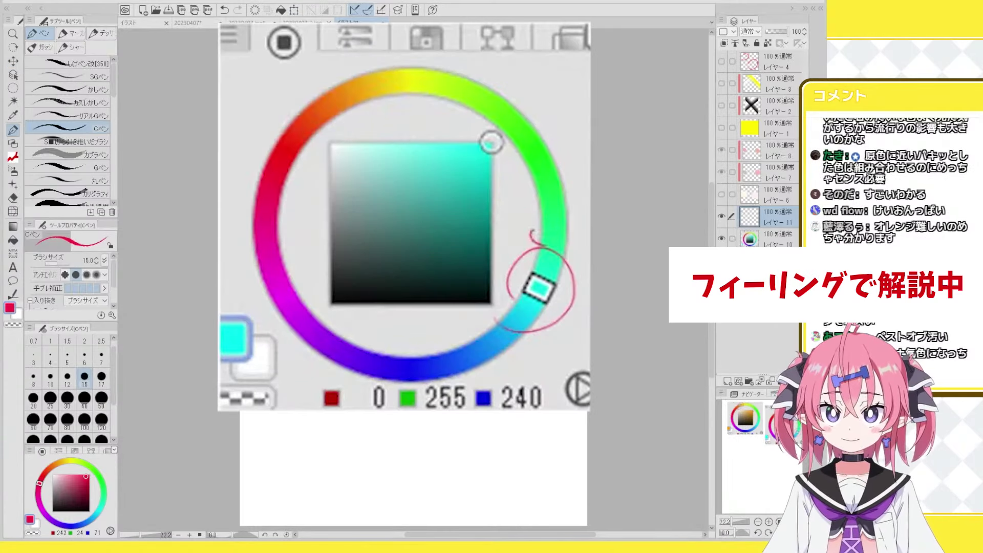
Step: Circle individual hues around the ring of the cyan colour-wheel picture with the red pen, from cyan through yellow, red, magenta and blue
{"action": "left_click_drag", "start_coordinate": [535, 230], "coordinate": [533, 242]}
{"action": "left_click_drag", "start_coordinate": [509, 324], "coordinate": [507, 328]}
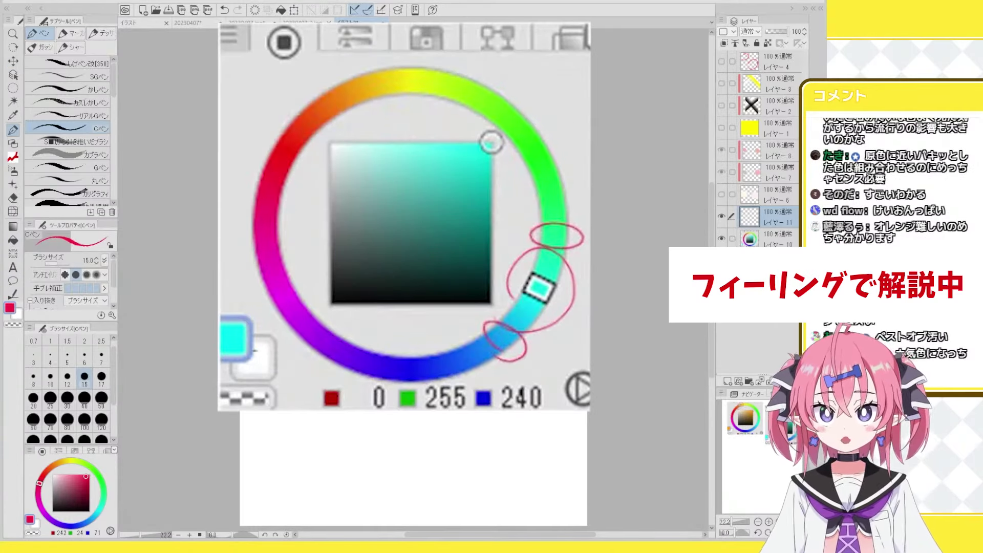
{"action": "left_click_drag", "start_coordinate": [271, 319], "coordinate": [269, 336]}
{"action": "left_click_drag", "start_coordinate": [295, 172], "coordinate": [277, 157]}
{"action": "mouse_move", "coordinate": [379, 116]}
{"action": "left_mouse_down"}
{"action": "mouse_move", "coordinate": [369, 103]}
{"action": "mouse_move", "coordinate": [410, 97]}
{"action": "left_mouse_up"}
{"action": "left_click_drag", "start_coordinate": [585, 211], "coordinate": [588, 215]}
{"action": "mouse_move", "coordinate": [286, 217]}
{"action": "left_mouse_down"}
{"action": "mouse_move", "coordinate": [240, 217]}
{"action": "mouse_move", "coordinate": [228, 234]}
{"action": "left_mouse_up"}
{"action": "left_click_drag", "start_coordinate": [410, 335], "coordinate": [408, 359]}
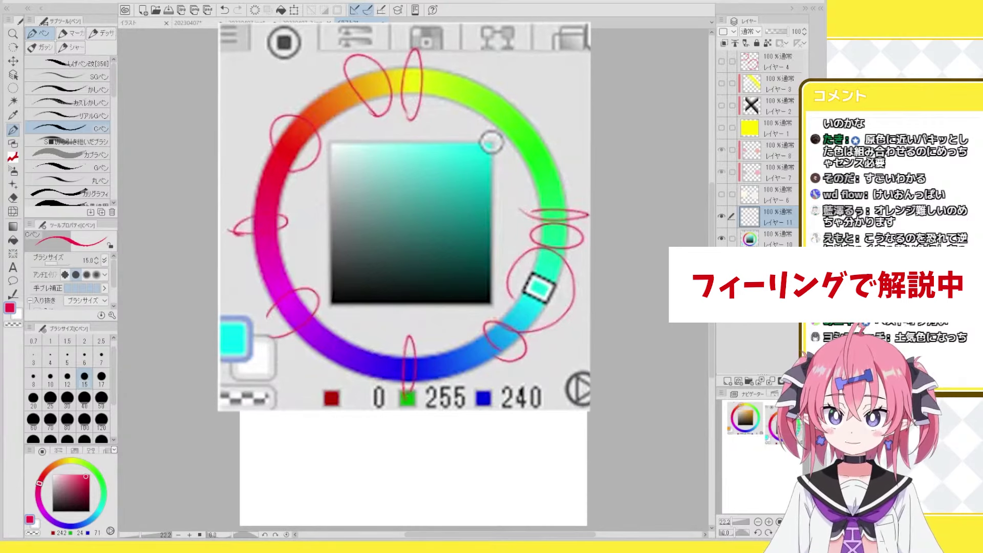
Step: Draw diagonal lines across the ring at the cyan, magenta, orange-red and green hues, and undo the last one
{"action": "left_click_drag", "start_coordinate": [505, 266], "coordinate": [589, 317]}
{"action": "left_click_drag", "start_coordinate": [229, 334], "coordinate": [369, 254]}
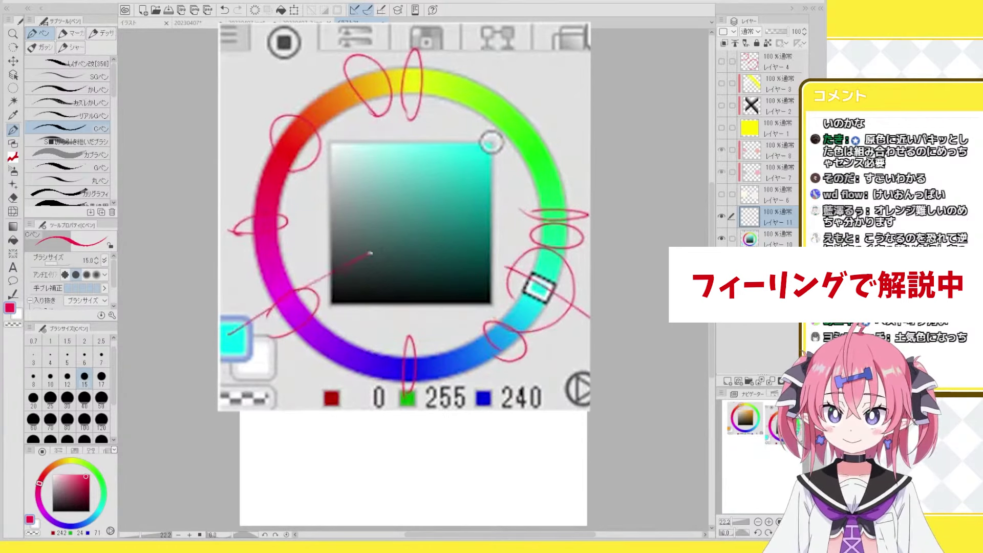
{"action": "left_click_drag", "start_coordinate": [248, 96], "coordinate": [320, 169]}
{"action": "left_click_drag", "start_coordinate": [555, 79], "coordinate": [473, 159]}
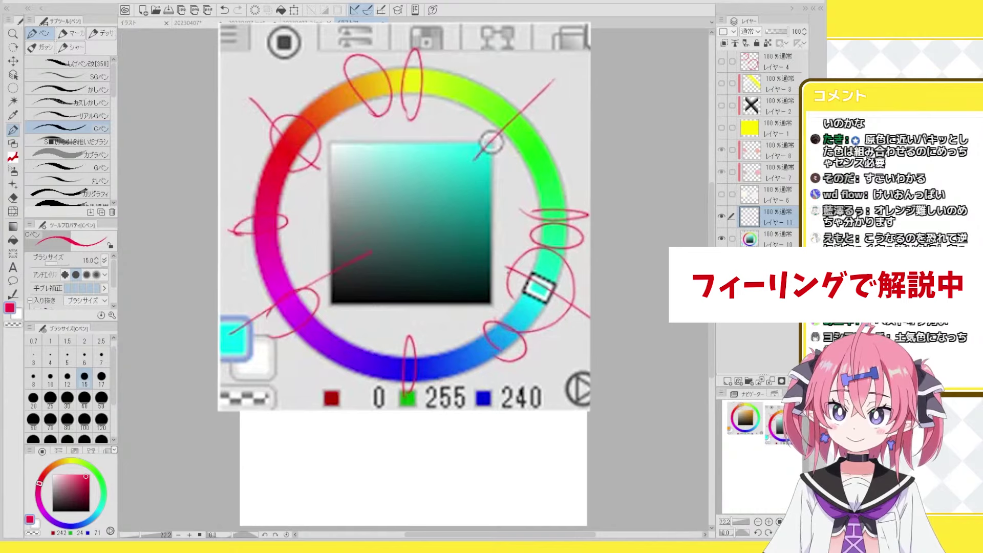
{"action": "key", "text": "ctrl+z"}
Step: Hide the red annotations and, on a new layer, divide the cyan picture's colour wheel with vertical, horizontal and diagonal red lines through its centre
{"action": "left_click", "coordinate": [722, 216]}
{"action": "left_click", "coordinate": [751, 239]}
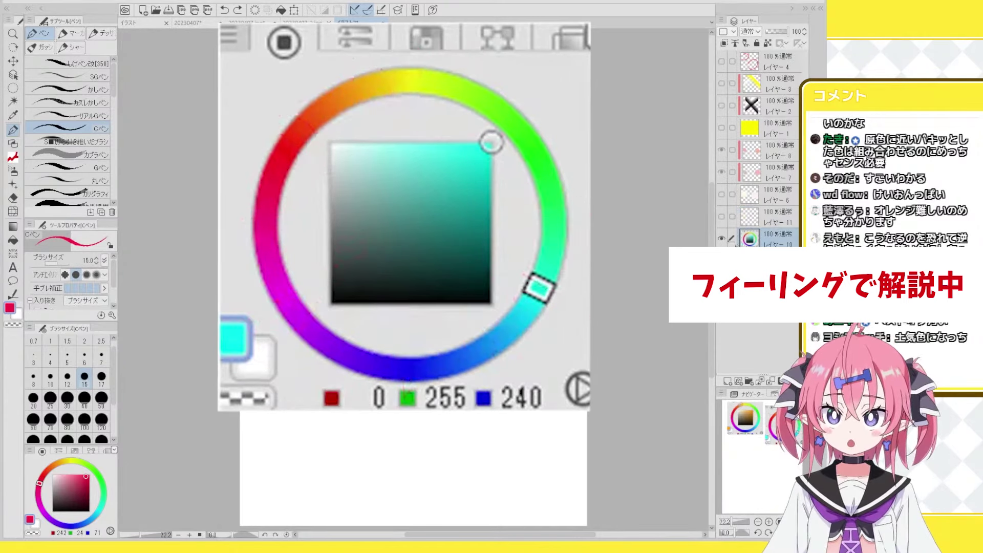
{"action": "key", "text": "ctrl+shift+n"}
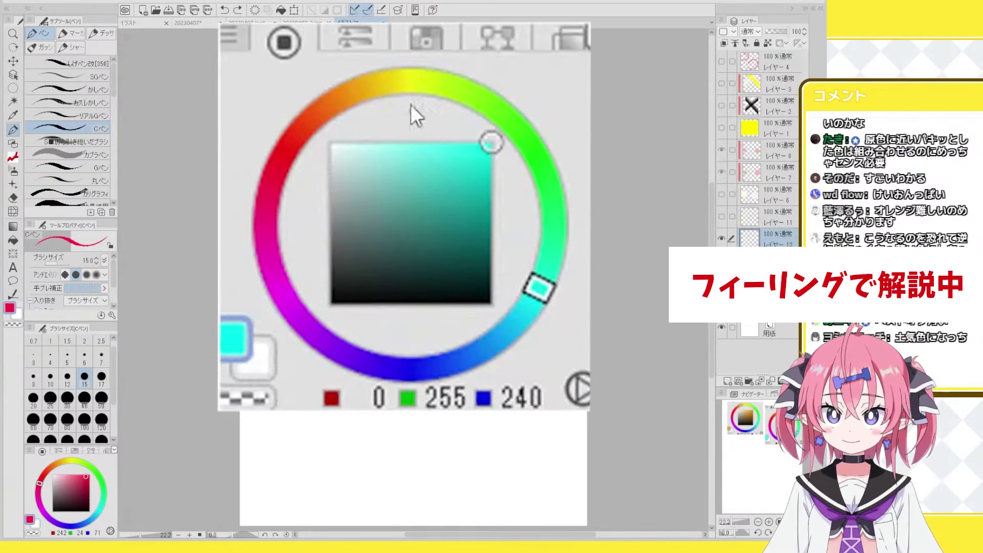
{"action": "left_click_drag", "start_coordinate": [406, 57], "coordinate": [410, 411]}
{"action": "left_click_drag", "start_coordinate": [220, 225], "coordinate": [298, 218]}
Step: Circle the hues where the dividing lines cross the ring: purple, blue, light blue, green, yellow-green and yellow
{"action": "mouse_move", "coordinate": [295, 358]}
{"action": "left_mouse_down"}
{"action": "mouse_move", "coordinate": [300, 302]}
{"action": "mouse_move", "coordinate": [299, 353]}
{"action": "left_mouse_up"}
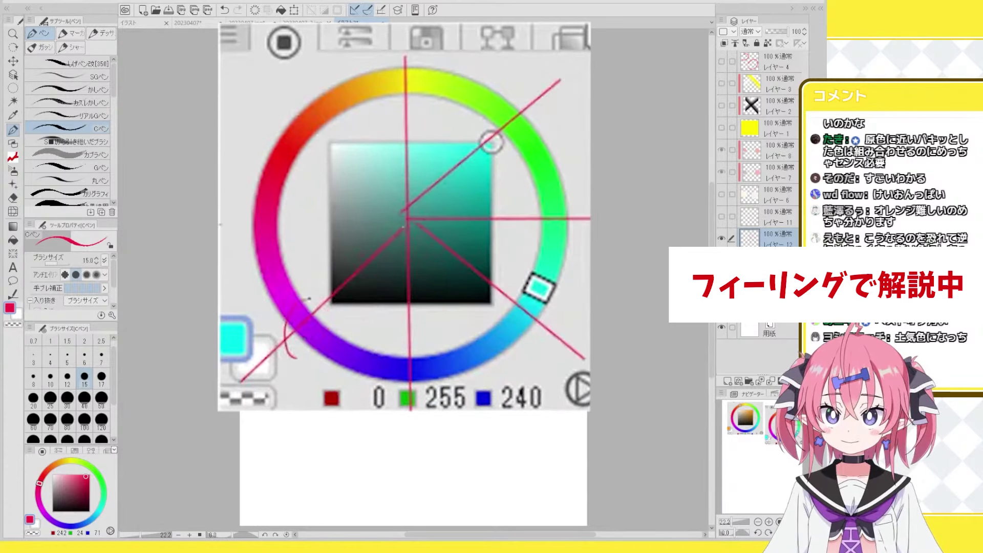
{"action": "left_click_drag", "start_coordinate": [409, 359], "coordinate": [394, 390]}
{"action": "left_click_drag", "start_coordinate": [495, 302], "coordinate": [527, 290]}
{"action": "left_click_drag", "start_coordinate": [553, 202], "coordinate": [535, 236]}
{"action": "left_click_drag", "start_coordinate": [512, 113], "coordinate": [491, 138]}
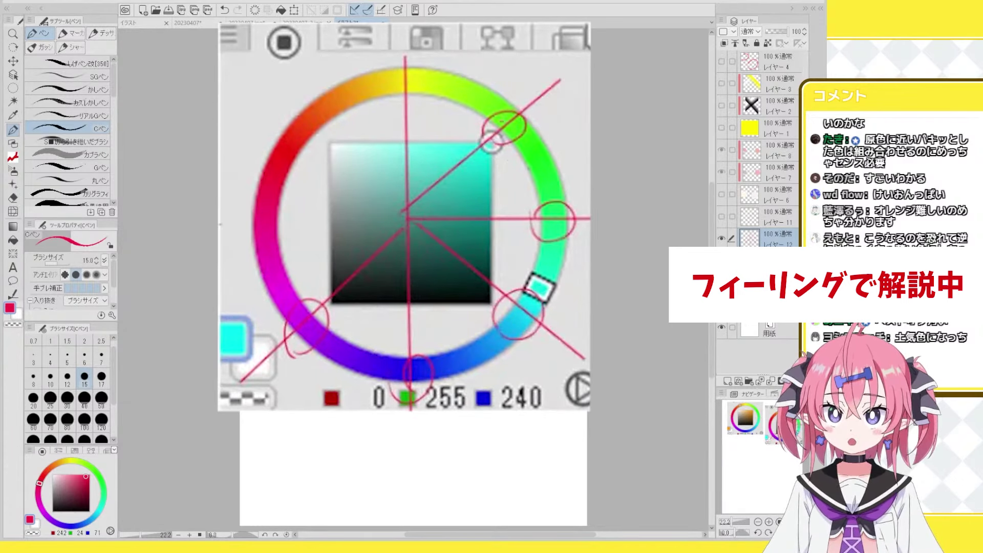
{"action": "left_click_drag", "start_coordinate": [391, 110], "coordinate": [375, 99]}
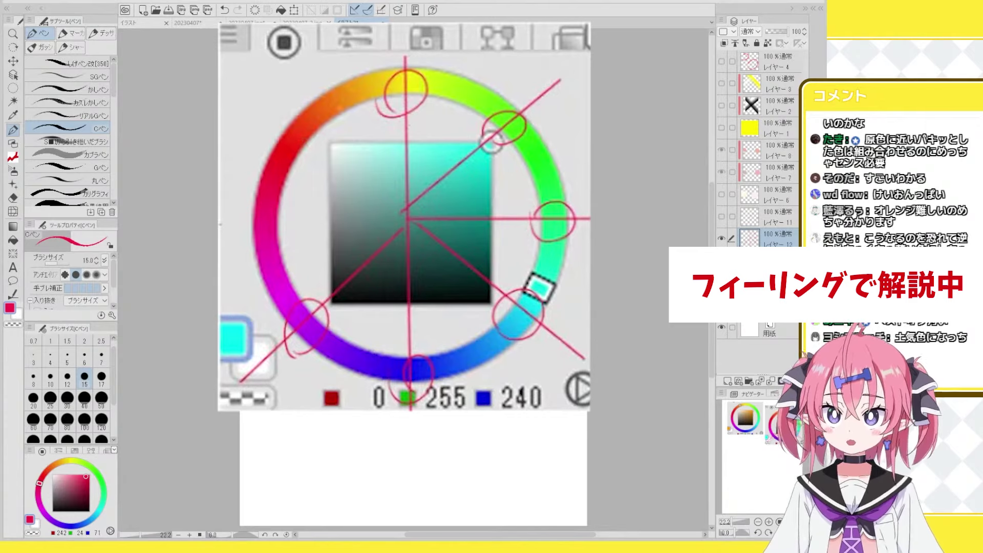
{"action": "mouse_move", "coordinate": [517, 103]}
{"action": "left_mouse_down"}
{"action": "mouse_move", "coordinate": [539, 134]}
{"action": "mouse_move", "coordinate": [434, 110]}
{"action": "mouse_move", "coordinate": [486, 119]}
{"action": "left_mouse_up"}
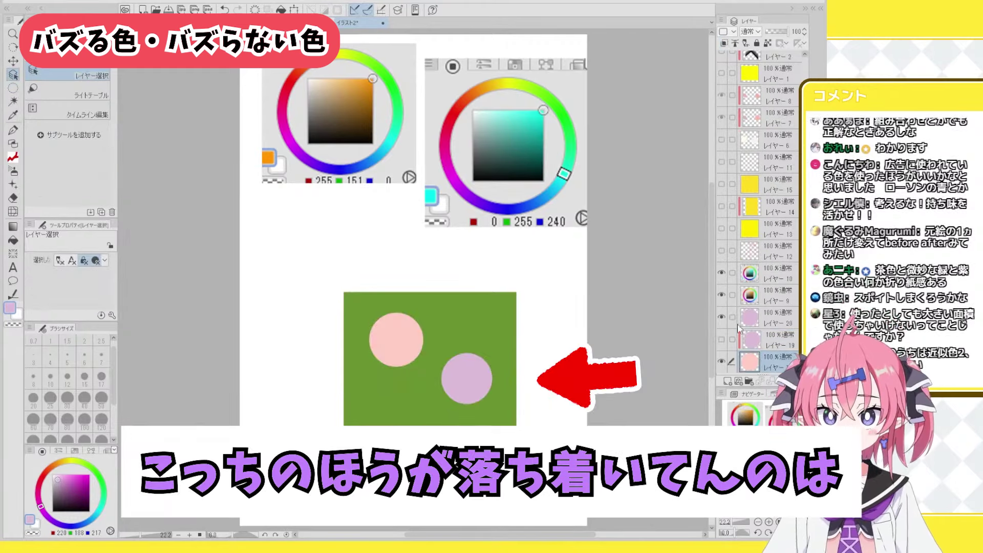
Step: Select the lilac circle's layer with the Move layer tool, and hide the pink circle on the green rectangle
{"action": "left_click", "coordinate": [740, 323]}
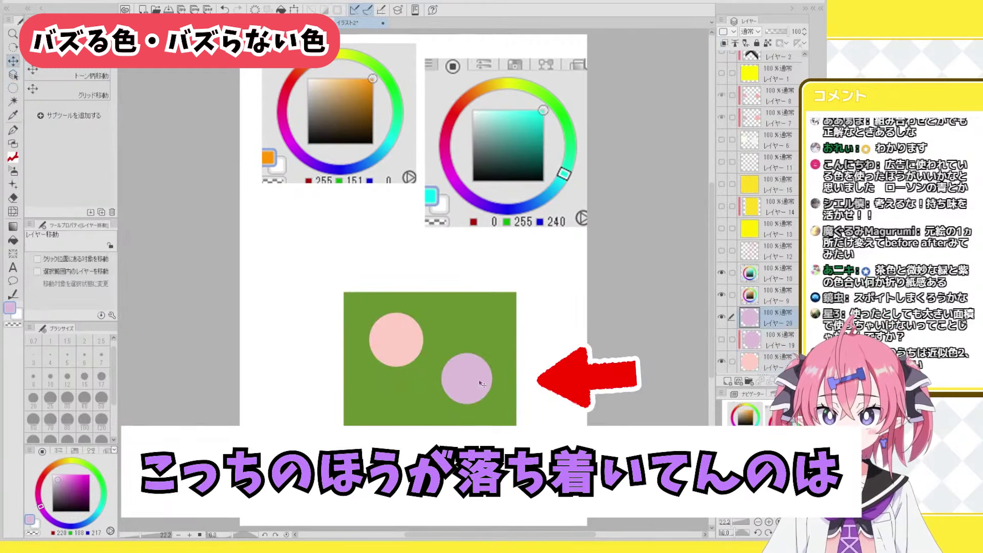
{"action": "key", "text": "k"}
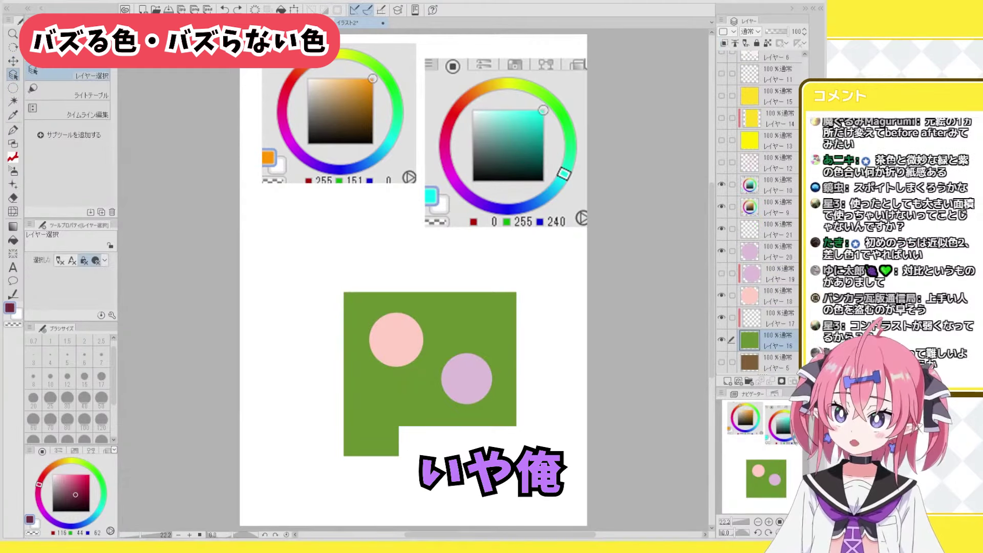
{"action": "left_click", "coordinate": [721, 298]}
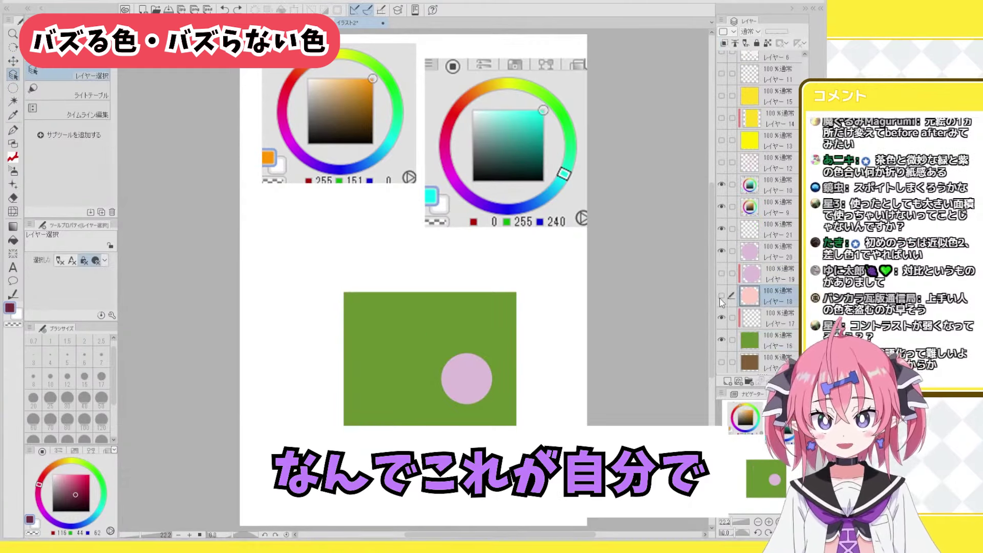